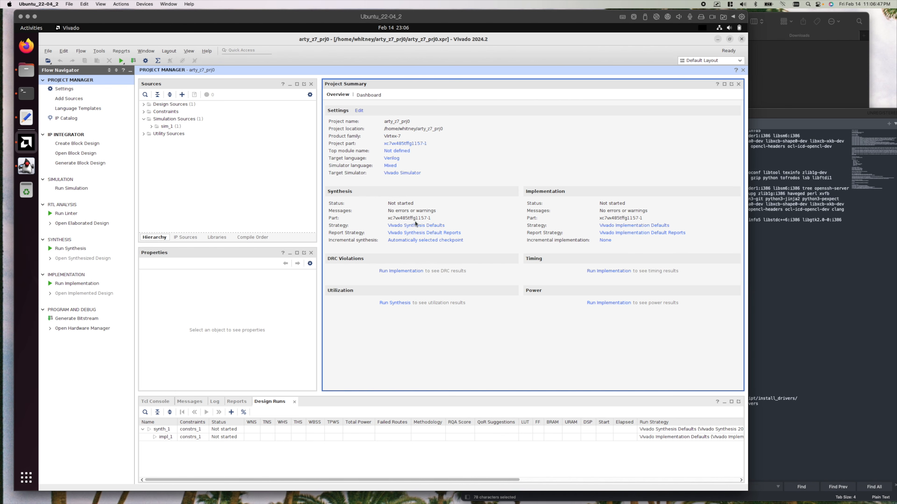
{"action": "left_click", "coordinate": [61, 90]}
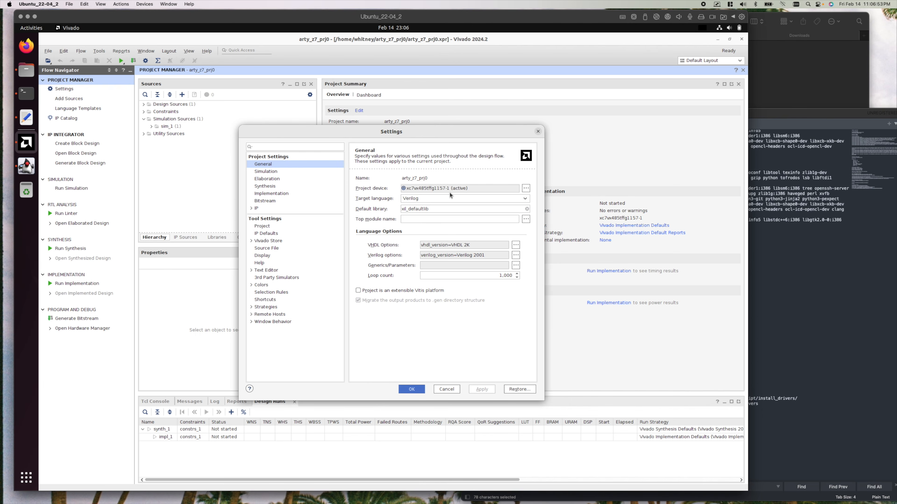
{"action": "left_click", "coordinate": [525, 188]}
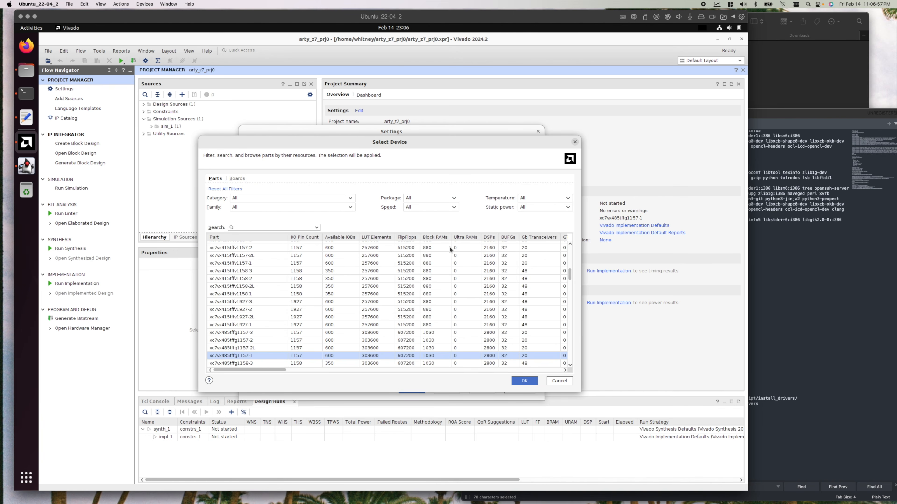
{"action": "left_click", "coordinate": [237, 178]}
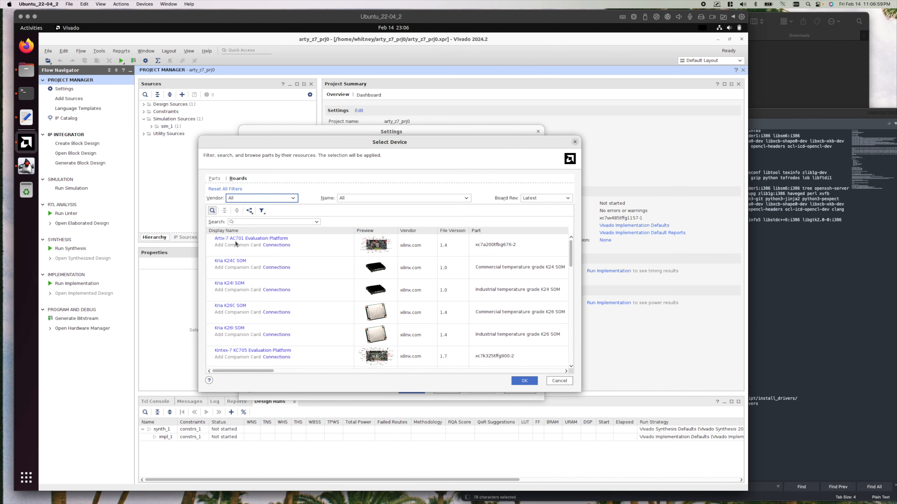
{"action": "left_click", "coordinate": [243, 221]}
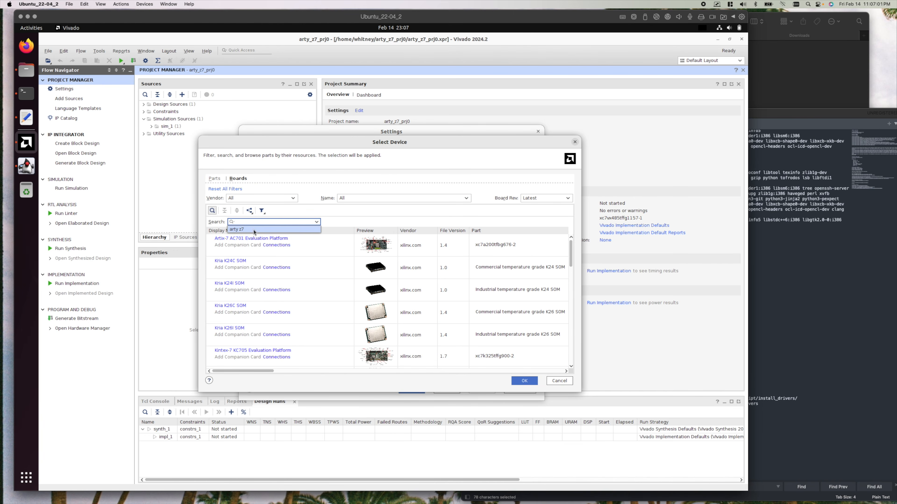
{"action": "left_click", "coordinate": [252, 230]}
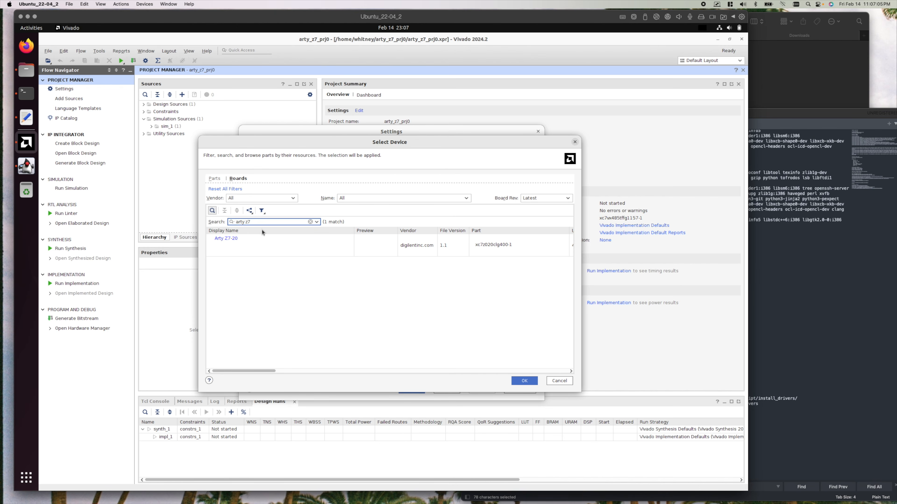
{"action": "left_click", "coordinate": [266, 246]}
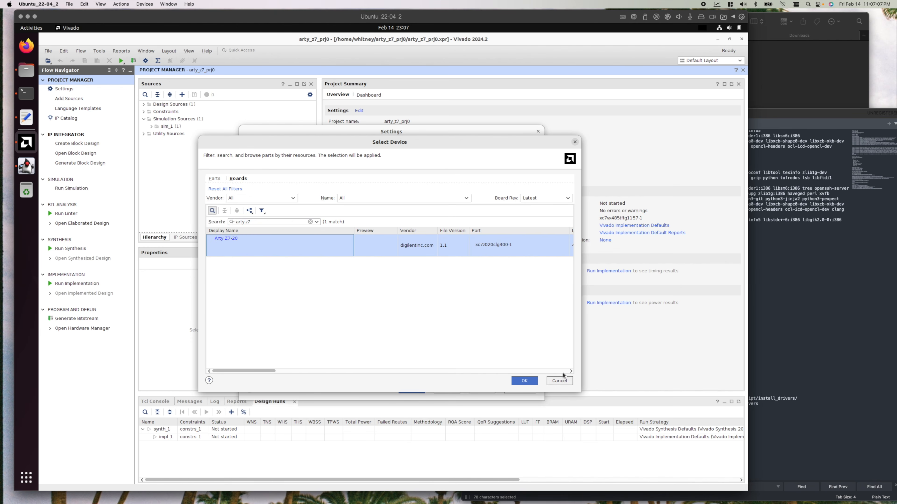
{"action": "left_click", "coordinate": [559, 381]}
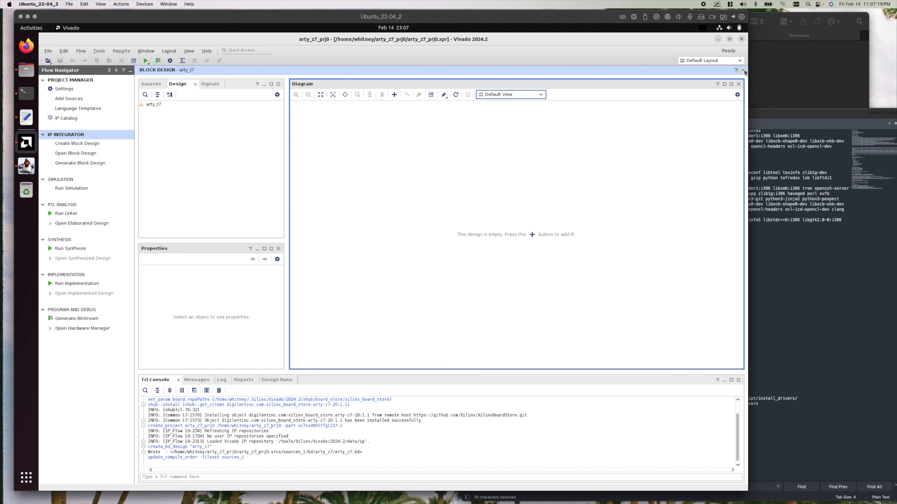
Close the open block design and choose the Arty Z7-20 board as the project device in the project settings.
{"action": "left_click", "coordinate": [743, 70]}
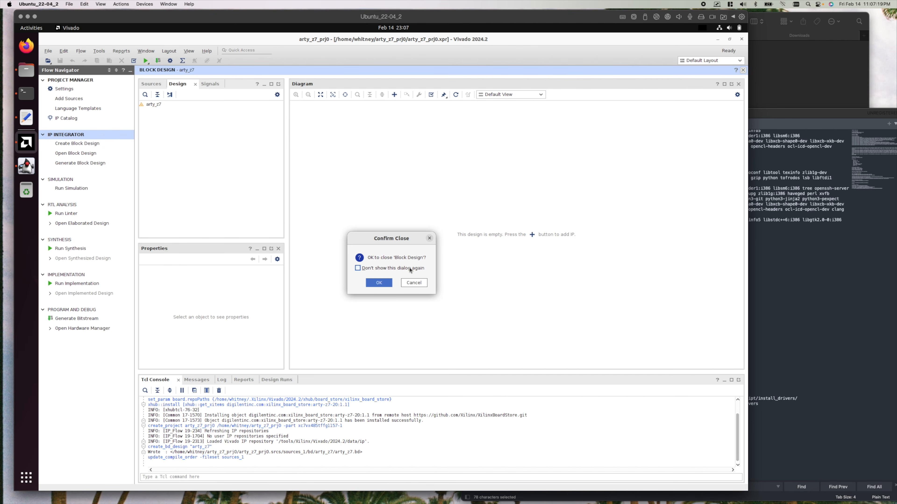
{"action": "left_click", "coordinate": [374, 279]}
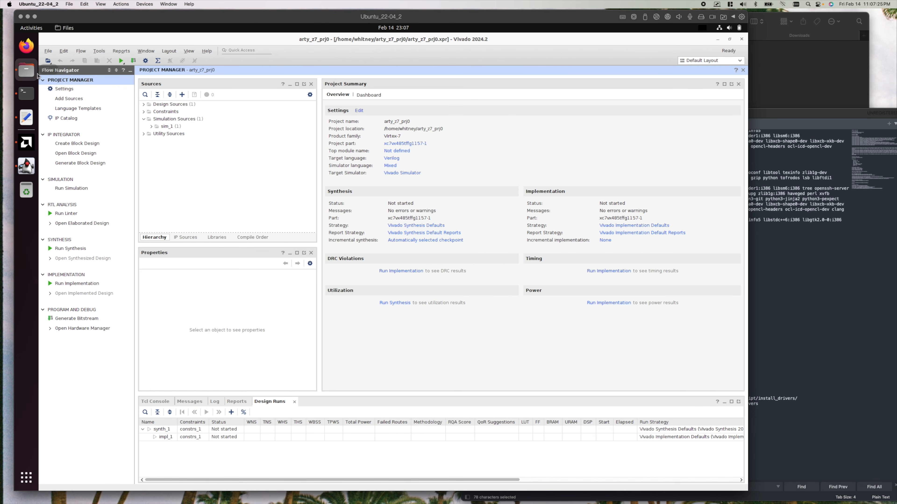
{"action": "left_click", "coordinate": [64, 89]}
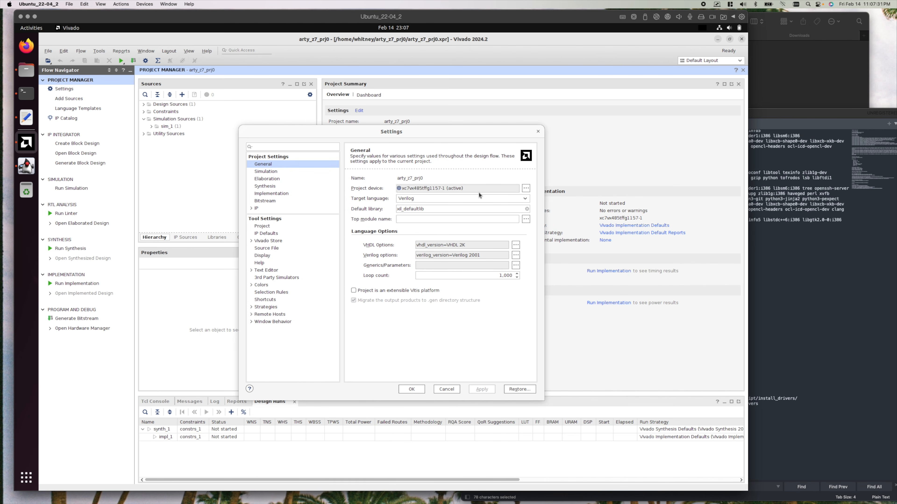
{"action": "left_click", "coordinate": [525, 188]}
{"action": "left_click", "coordinate": [229, 178]}
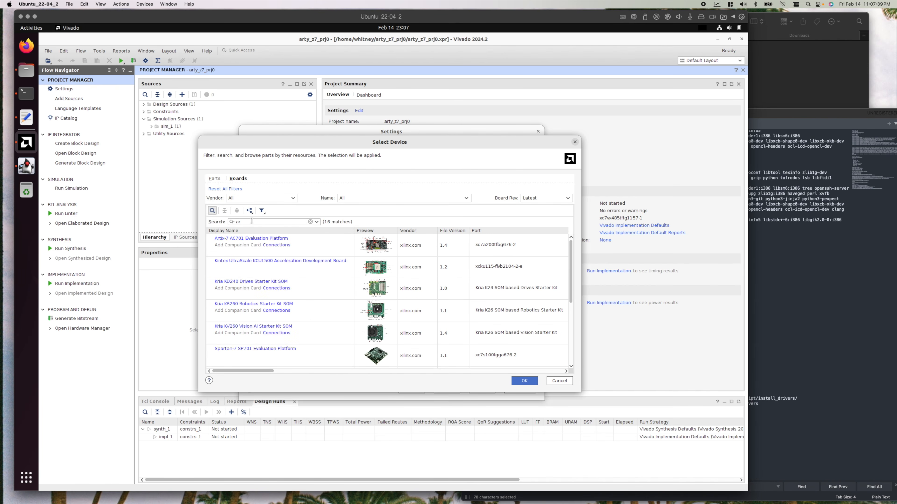
{"action": "left_click", "coordinate": [251, 221]}
{"action": "type", "text": "arty"}
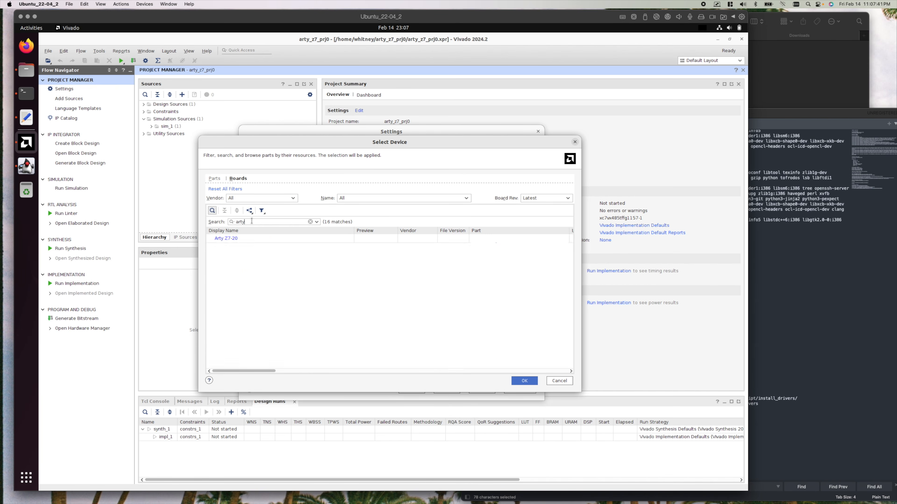
{"action": "left_click", "coordinate": [289, 242]}
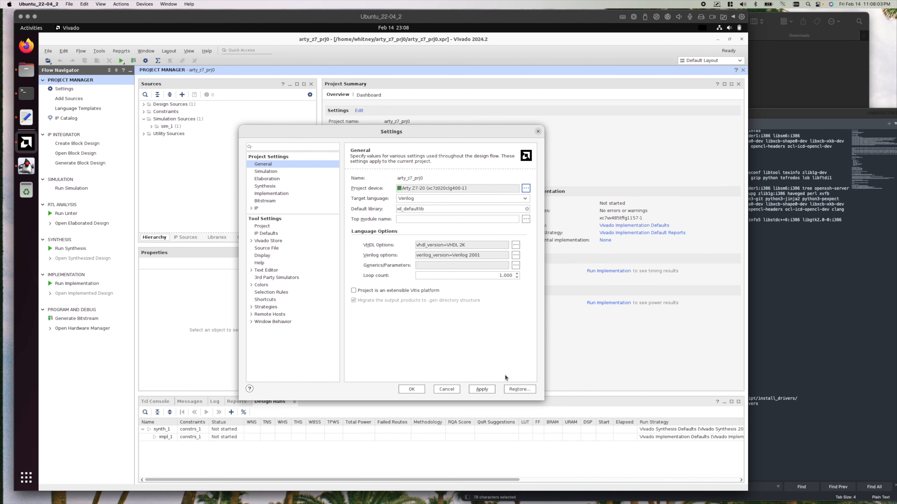
Set the target language to VHDL and the default library to work, and apply these together with the chosen board.
{"action": "left_click", "coordinate": [475, 200]}
{"action": "left_click", "coordinate": [483, 205]}
{"action": "left_click_drag", "start_coordinate": [442, 209], "coordinate": [314, 194]}
{"action": "type", "text": "work"}
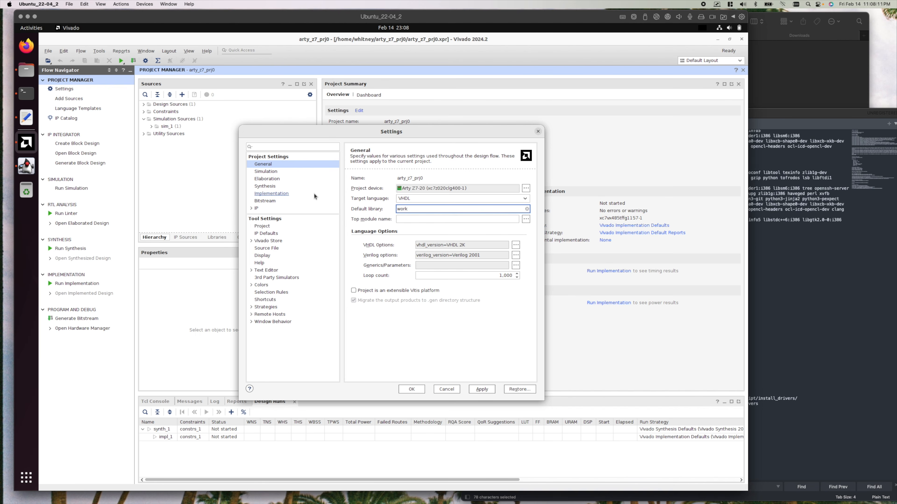
{"action": "left_click", "coordinate": [481, 389]}
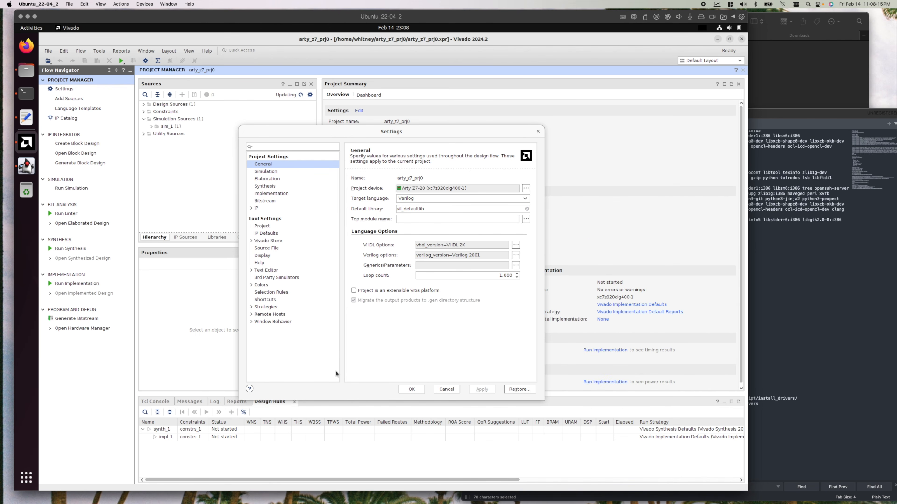
Select VHDL as the project's target language again and apply the change.
{"action": "left_click", "coordinate": [465, 198]}
{"action": "left_click", "coordinate": [452, 207]}
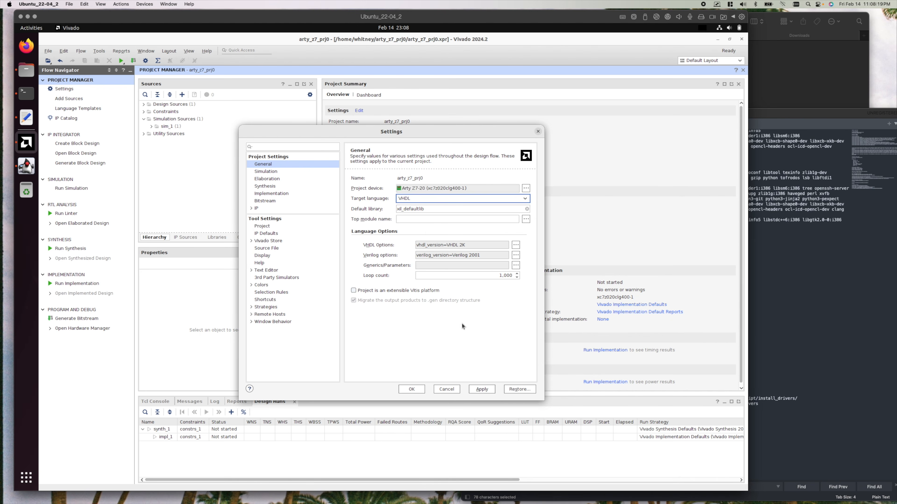
{"action": "left_click", "coordinate": [482, 389]}
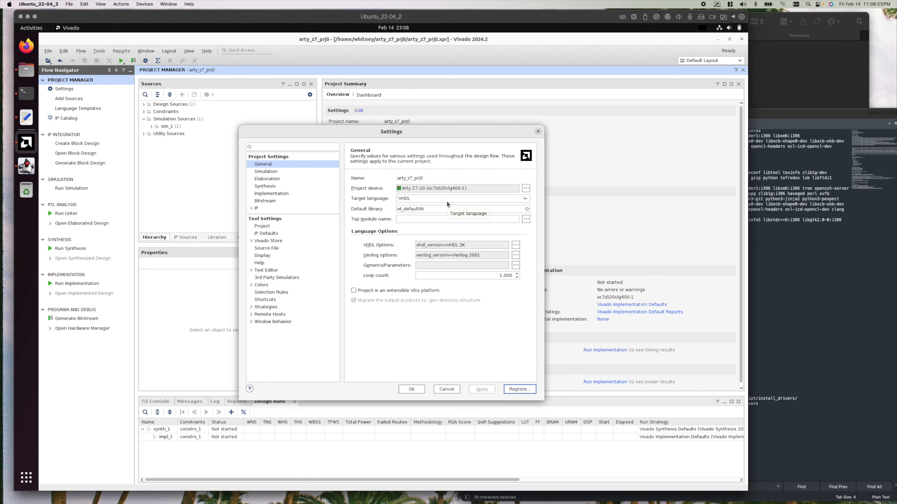
Set the project's default library to work, apply the change and close the project settings.
{"action": "left_click", "coordinate": [442, 208]}
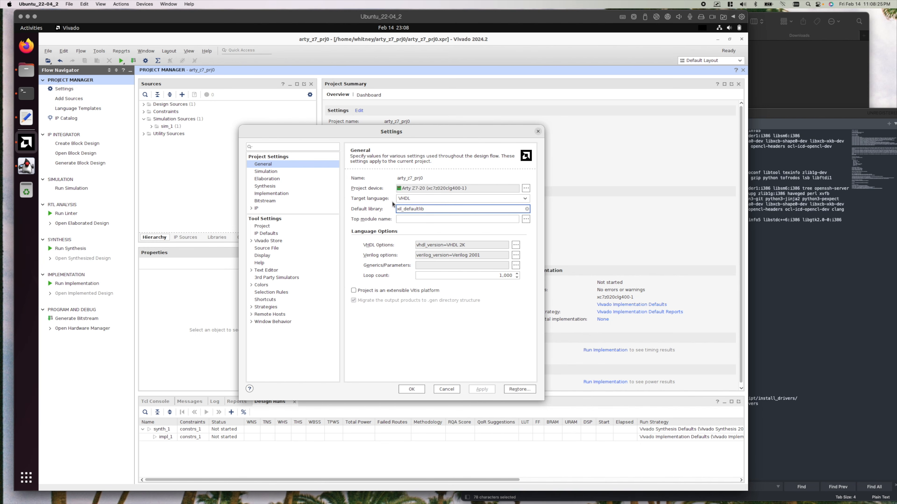
{"action": "left_click_drag", "start_coordinate": [431, 206], "coordinate": [392, 202]}
{"action": "type", "text": "work"}
{"action": "left_click", "coordinate": [429, 219]}
{"action": "left_click", "coordinate": [477, 392]}
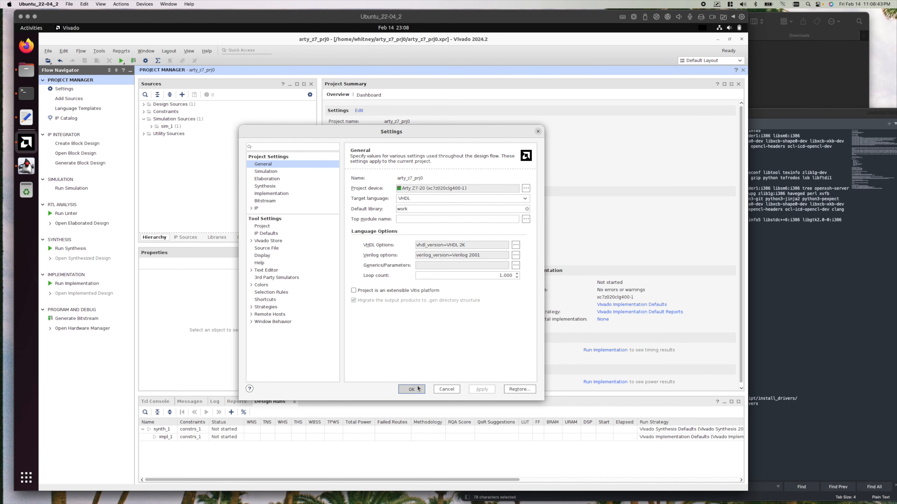
{"action": "left_click", "coordinate": [411, 389]}
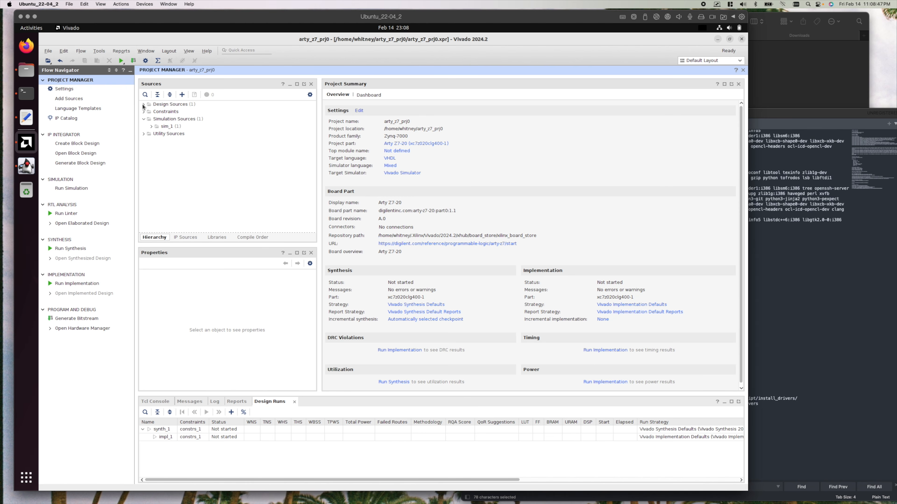
Open the arty_z7 block design and add the ZYNQ7 Processing System IP to its empty diagram.
{"action": "left_click", "coordinate": [77, 152]}
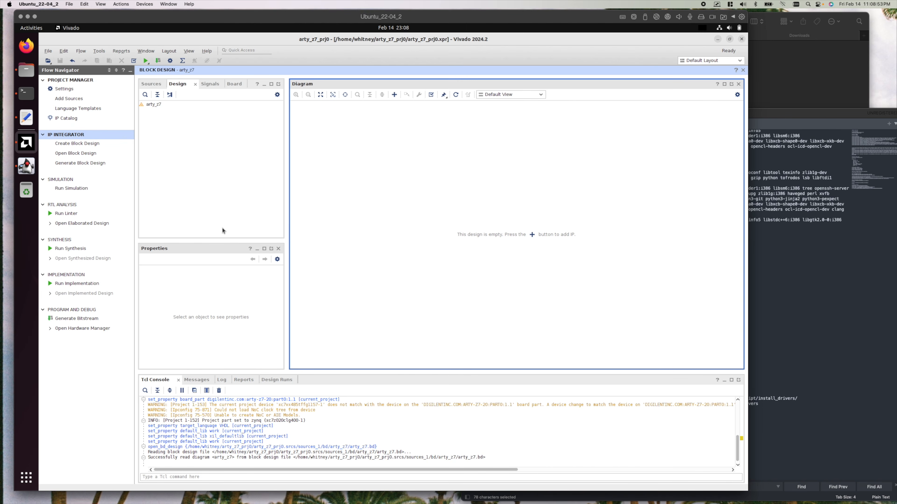
{"action": "left_click", "coordinate": [532, 235]}
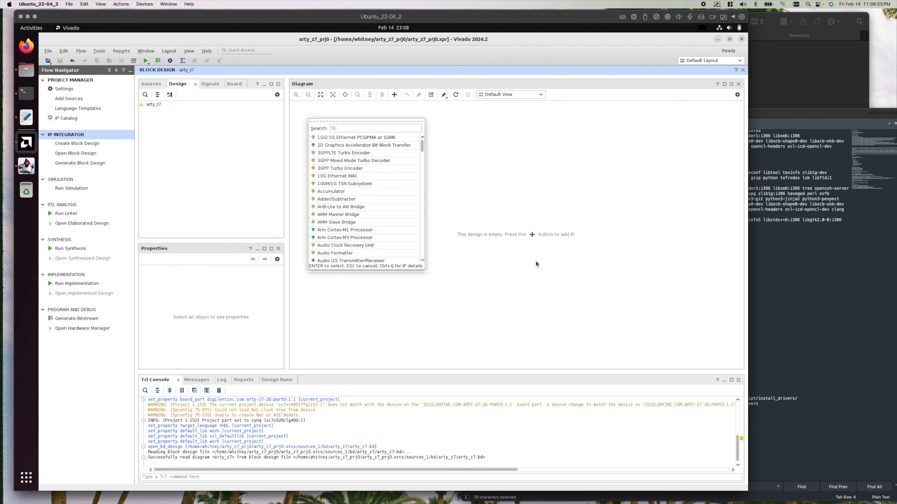
{"action": "type", "text": "zynq"}
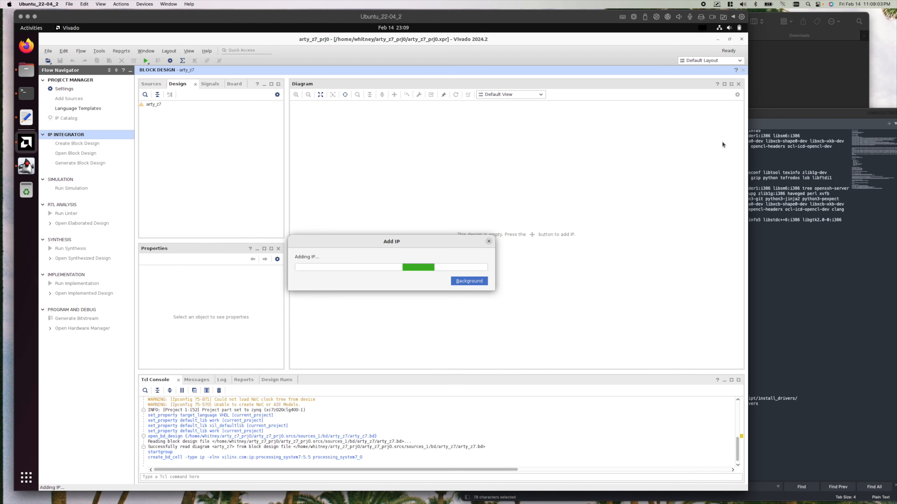
Turn on Focus mode in the macOS Control Center and return to the block design diagram.
{"action": "left_click", "coordinate": [731, 5]}
{"action": "left_click", "coordinate": [730, 5]}
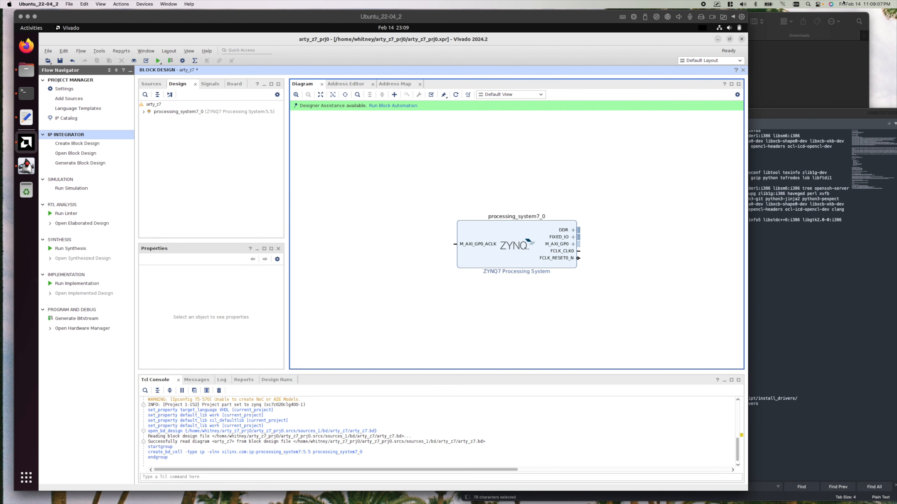
{"action": "left_click", "coordinate": [818, 4]}
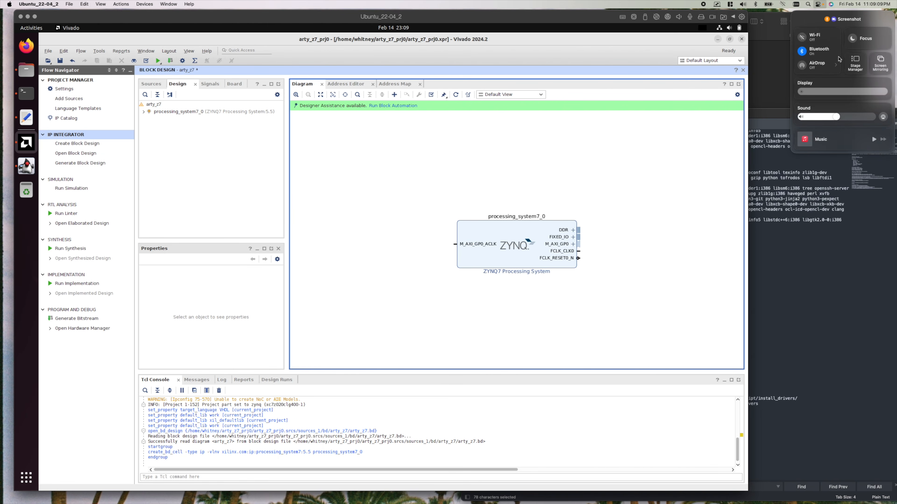
{"action": "left_click", "coordinate": [854, 38]}
{"action": "left_click", "coordinate": [570, 203]}
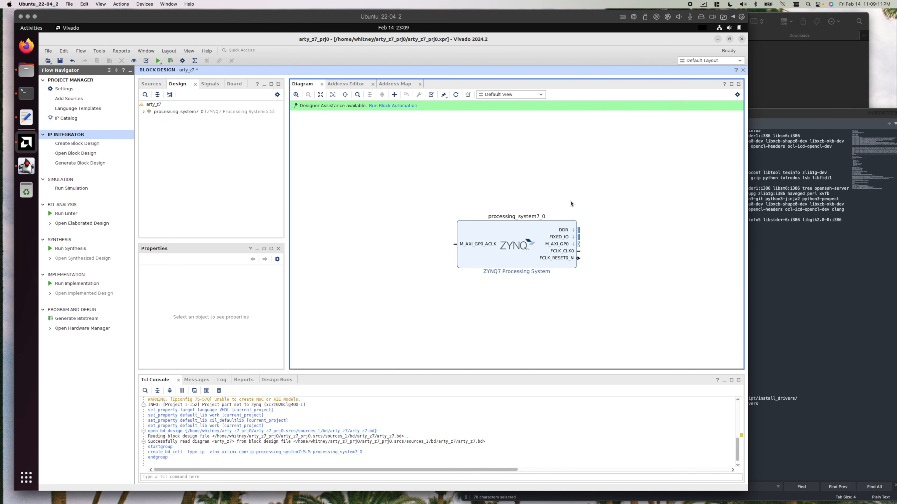
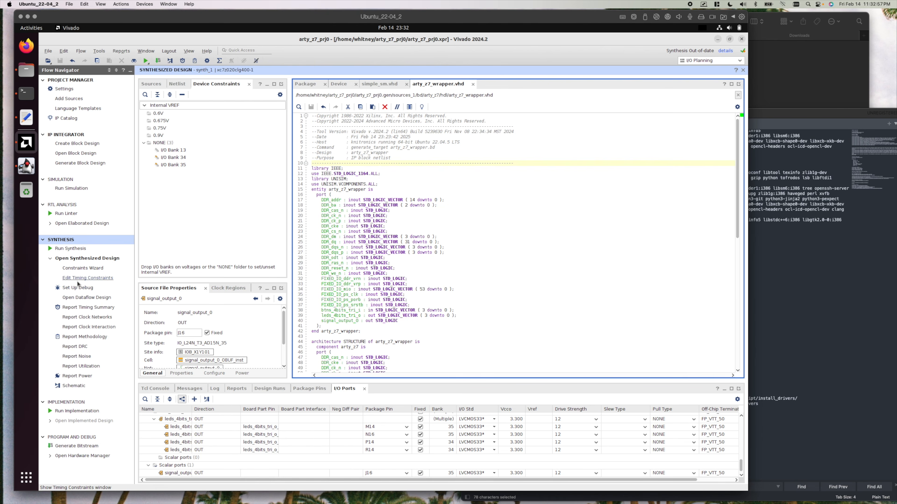
Start the Timing Constraints Wizard, check the existing primary clock constraint and advance through the clock pages to Input Delays.
{"action": "left_click", "coordinate": [84, 269]}
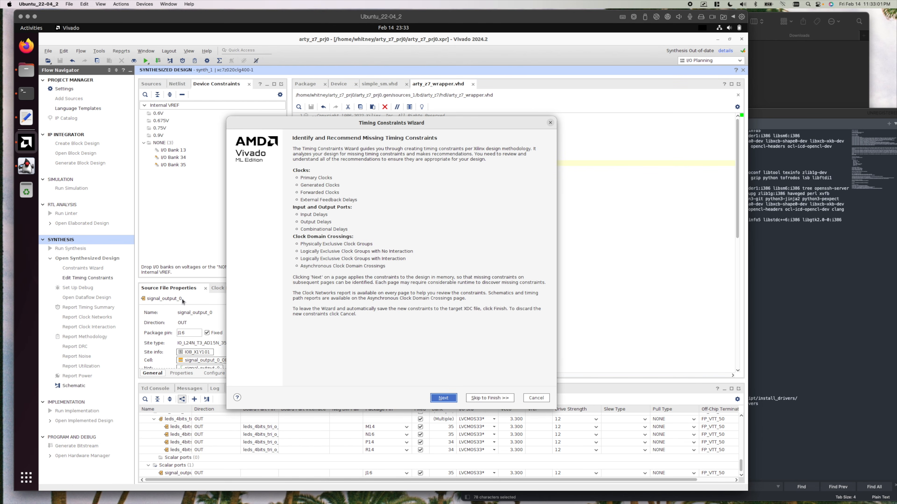
{"action": "left_click", "coordinate": [448, 399]}
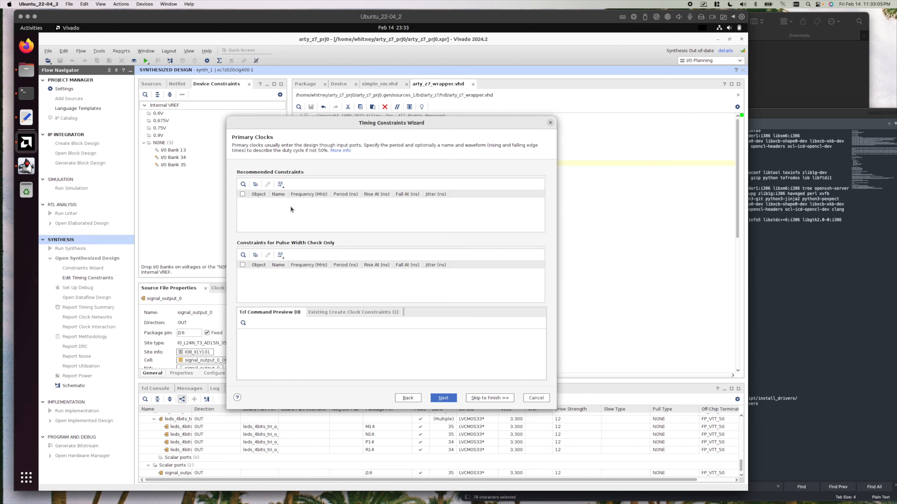
{"action": "left_click", "coordinate": [354, 313]}
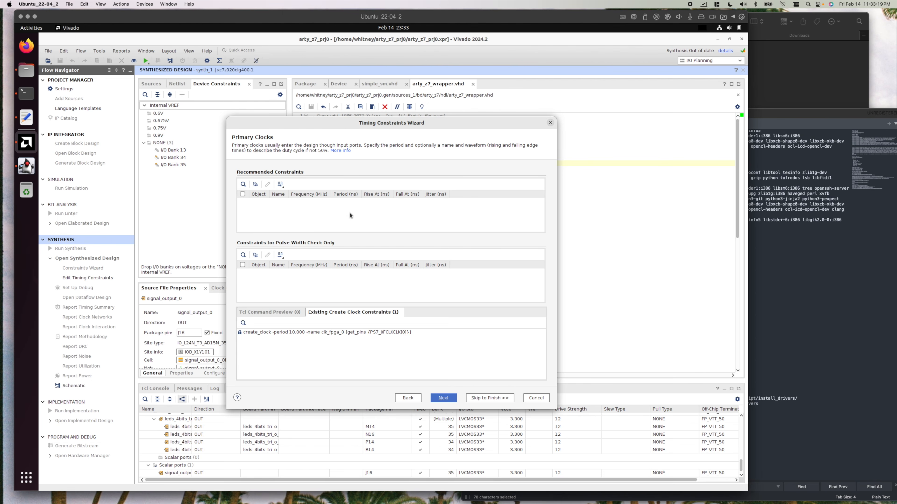
{"action": "left_click", "coordinate": [442, 399]}
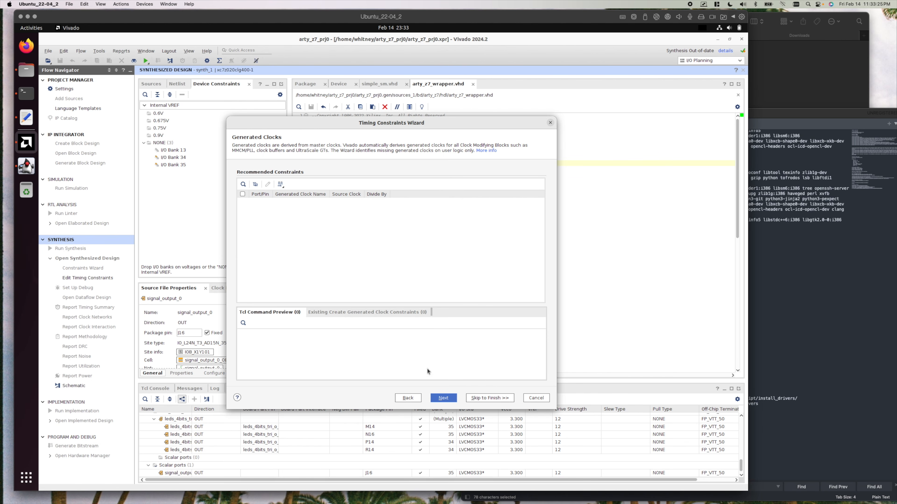
{"action": "left_click", "coordinate": [442, 399]}
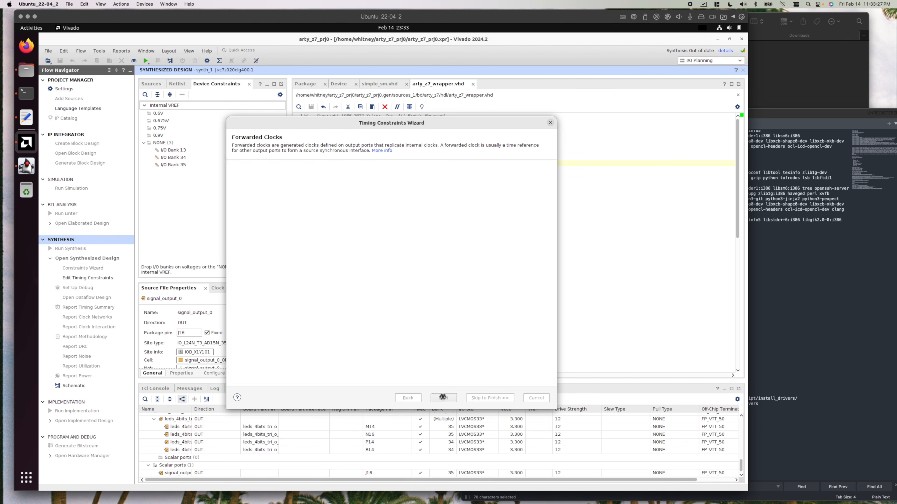
{"action": "left_click", "coordinate": [442, 398]}
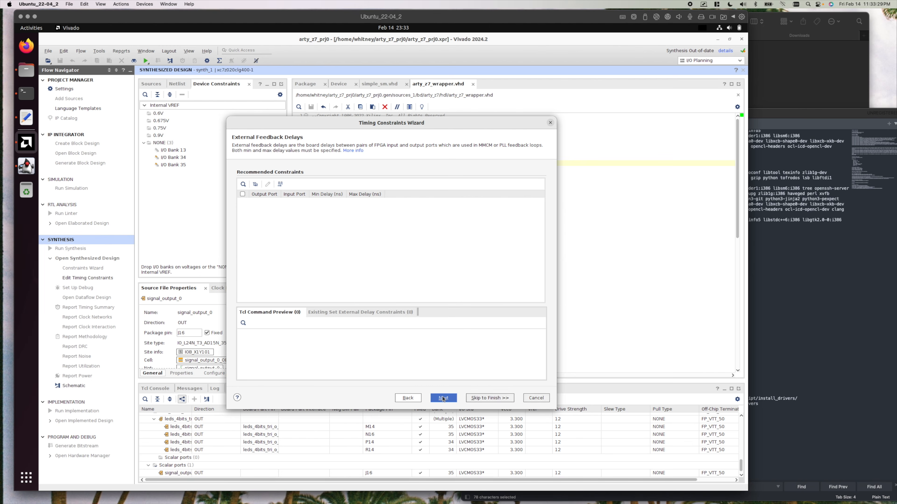
{"action": "left_click", "coordinate": [443, 398]}
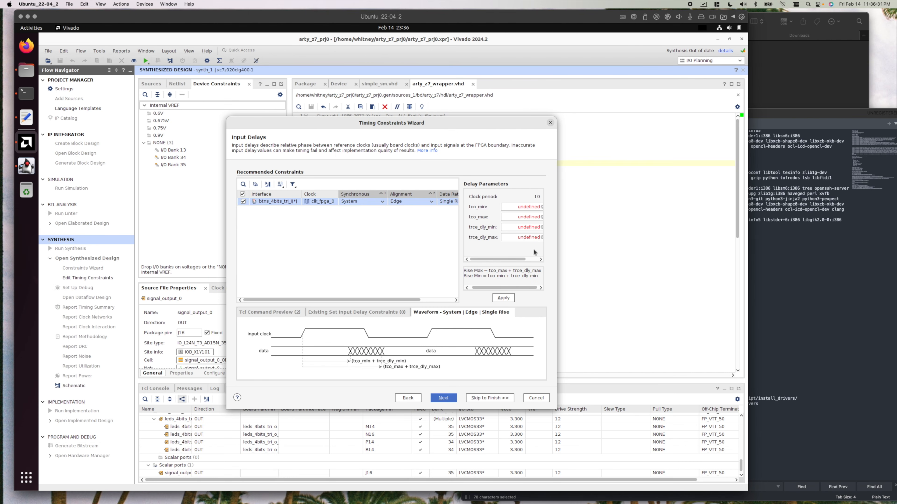
Set the btns_4bits_tri_i input delays to tco_min 1, tco_max 2, trce_dly_min 1 and trce_dly_max 2 ns, and continue to Output Delays.
{"action": "left_click_drag", "start_coordinate": [493, 260], "coordinate": [522, 261]}
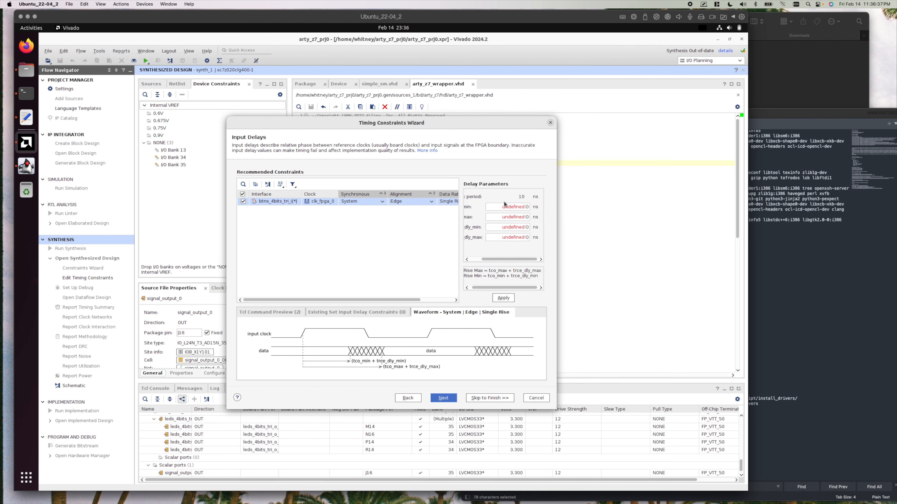
{"action": "left_click", "coordinate": [517, 206]}
{"action": "left_click", "coordinate": [519, 217]}
{"action": "type", "text": "2"}
{"action": "left_click", "coordinate": [517, 227]}
{"action": "type", "text": "1"}
{"action": "left_click", "coordinate": [515, 237]}
{"action": "type", "text": "2"}
{"action": "left_click_drag", "start_coordinate": [512, 260], "coordinate": [480, 261]}
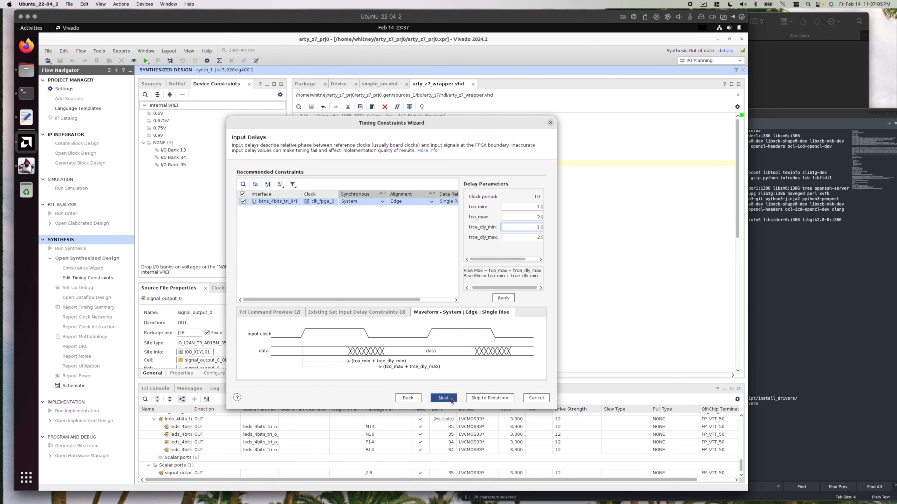
{"action": "left_click", "coordinate": [451, 398]}
Set the leds_4bits_tri_o output delays to tsu 2, thd 1, trce_dly_max 2 and trce_dly_min 1 ns, and continue to Combinational Delays.
{"action": "left_click_drag", "start_coordinate": [498, 259], "coordinate": [511, 261]}
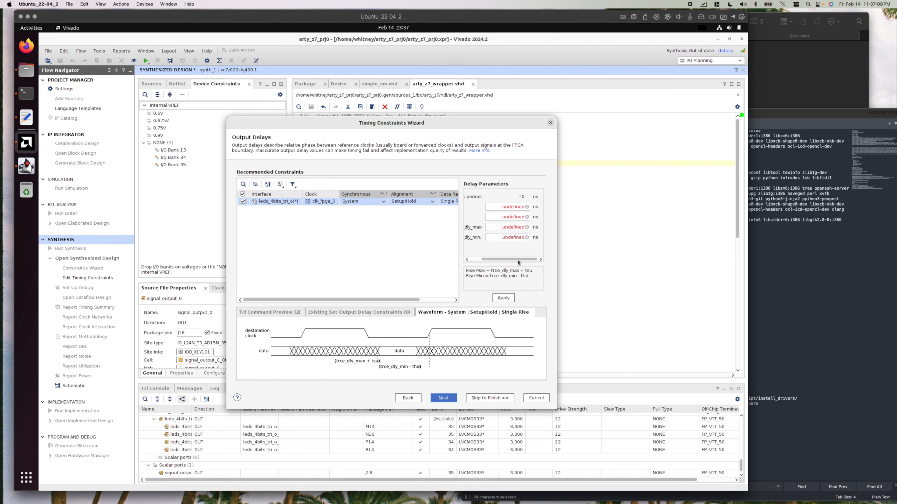
{"action": "left_click", "coordinate": [514, 208]}
{"action": "left_click_drag", "start_coordinate": [501, 259], "coordinate": [490, 259]}
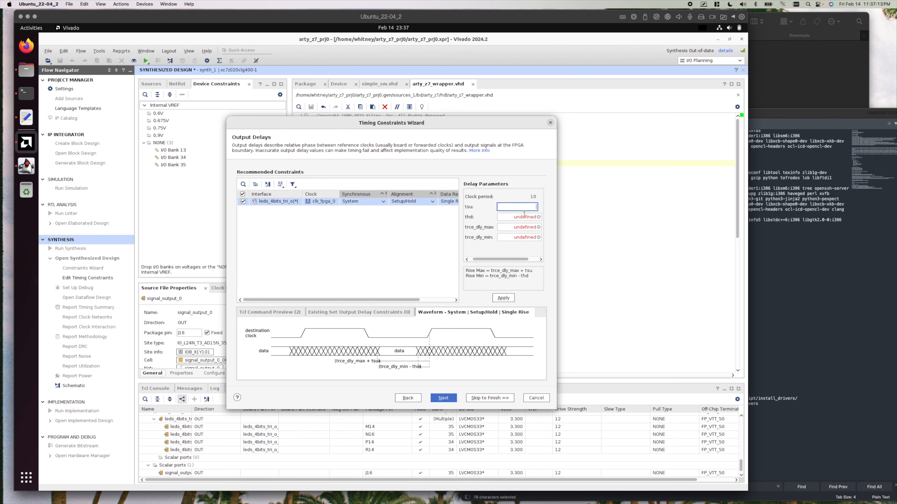
{"action": "type", "text": "2"}
{"action": "left_click", "coordinate": [518, 218]}
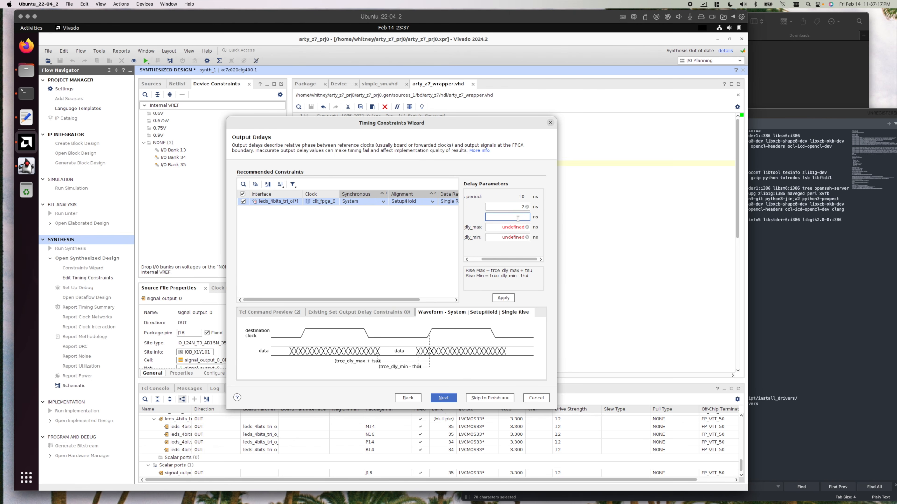
{"action": "type", "text": "1"}
{"action": "left_click", "coordinate": [518, 226]}
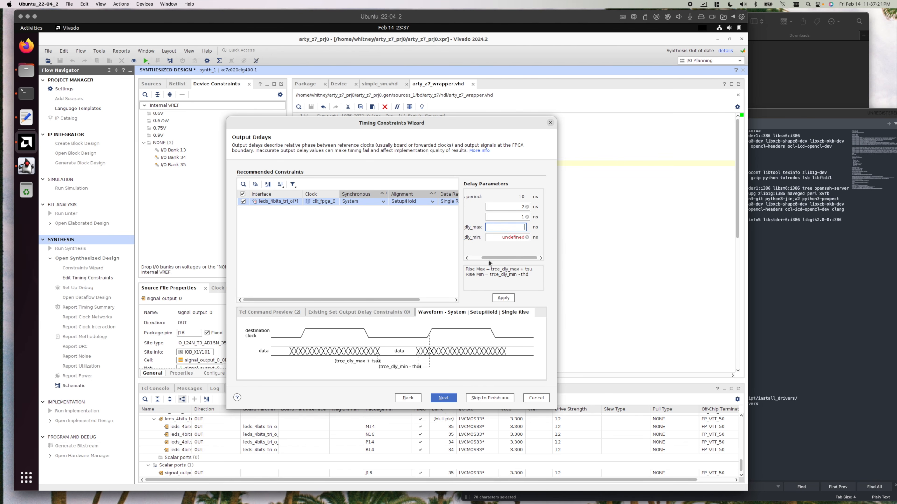
{"action": "mouse_move", "coordinate": [487, 259]}
{"action": "left_mouse_down"}
{"action": "mouse_move", "coordinate": [475, 259]}
{"action": "mouse_move", "coordinate": [499, 259]}
{"action": "left_mouse_up"}
{"action": "type", "text": "2"}
{"action": "left_click", "coordinate": [520, 239]}
{"action": "type", "text": "1"}
{"action": "left_click_drag", "start_coordinate": [517, 259], "coordinate": [534, 267]}
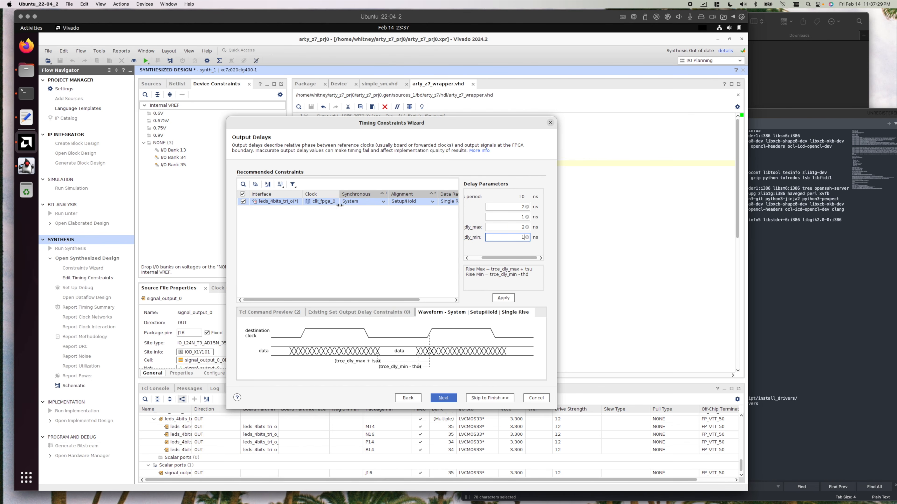
{"action": "left_click", "coordinate": [449, 396]}
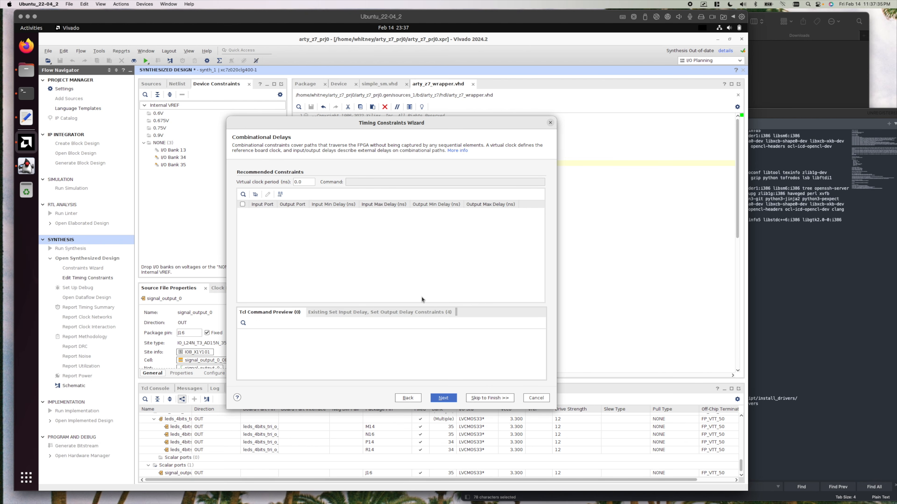
Accept the remaining wizard pages without additions, finish the wizard, and review and dismiss the Commit Design Constraints messages.
{"action": "left_click", "coordinate": [445, 397]}
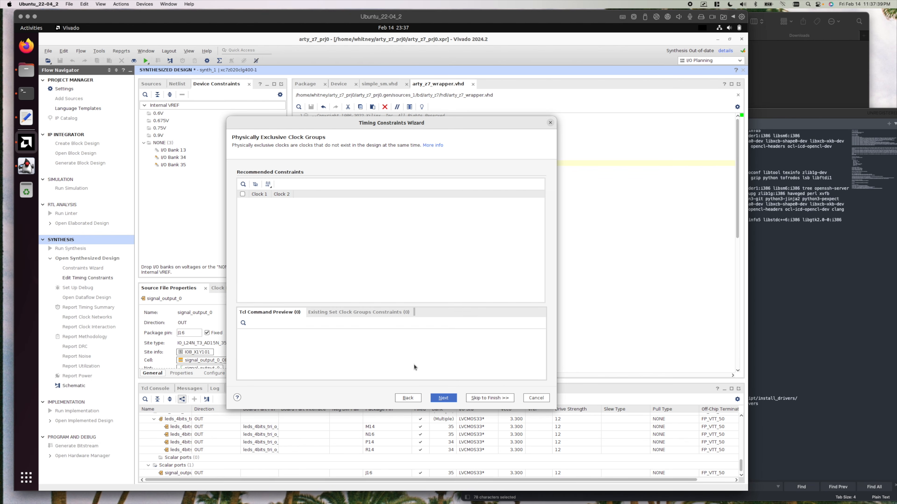
{"action": "left_click", "coordinate": [448, 398]}
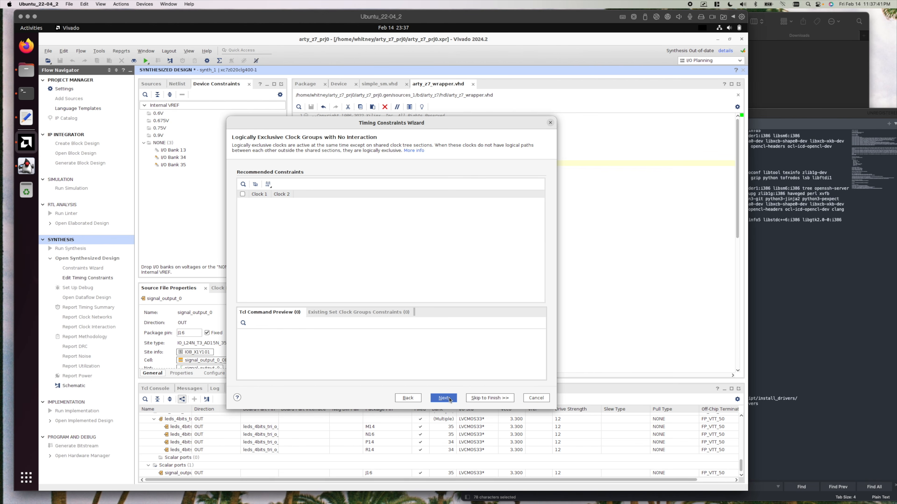
{"action": "left_click", "coordinate": [448, 398]}
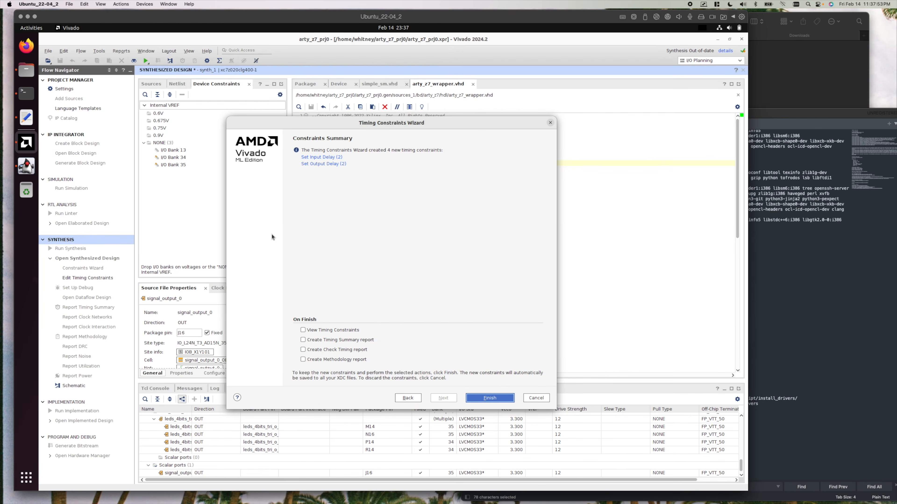
{"action": "left_click", "coordinate": [503, 398]}
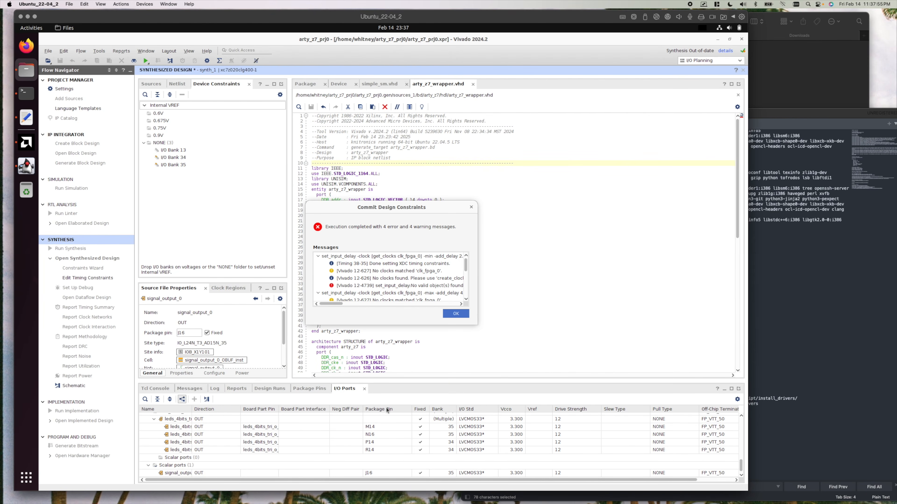
{"action": "scroll", "coordinate": [376, 279], "scroll_direction": "down", "scroll_amount": 1}
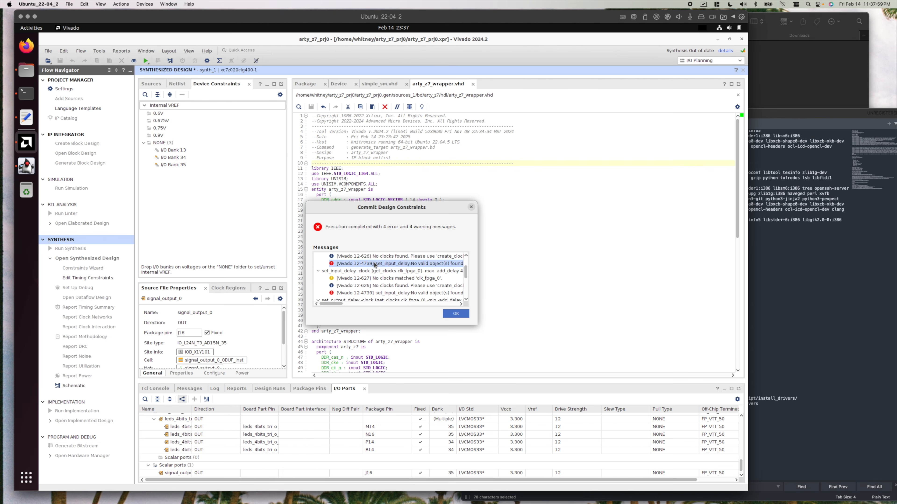
{"action": "left_click", "coordinate": [463, 314]}
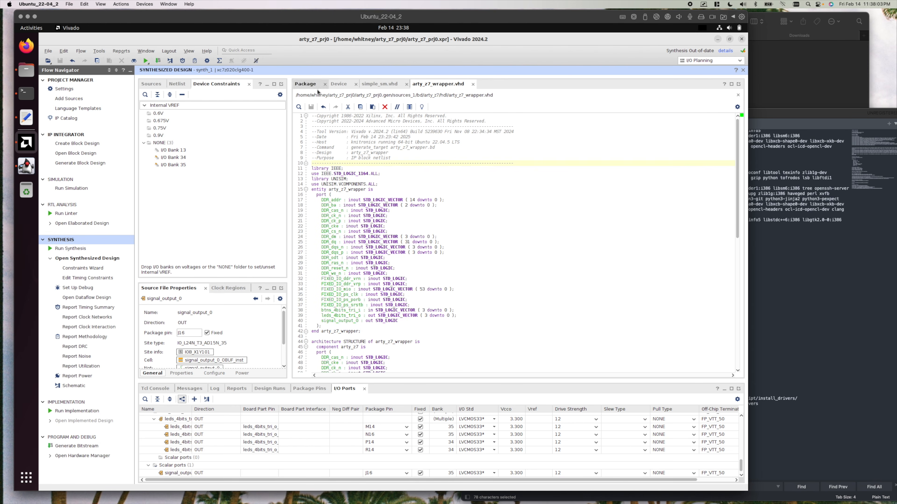
Open the arty_io.xdc constraints file from the constrs_1 set in the project sources.
{"action": "left_click", "coordinate": [151, 84]}
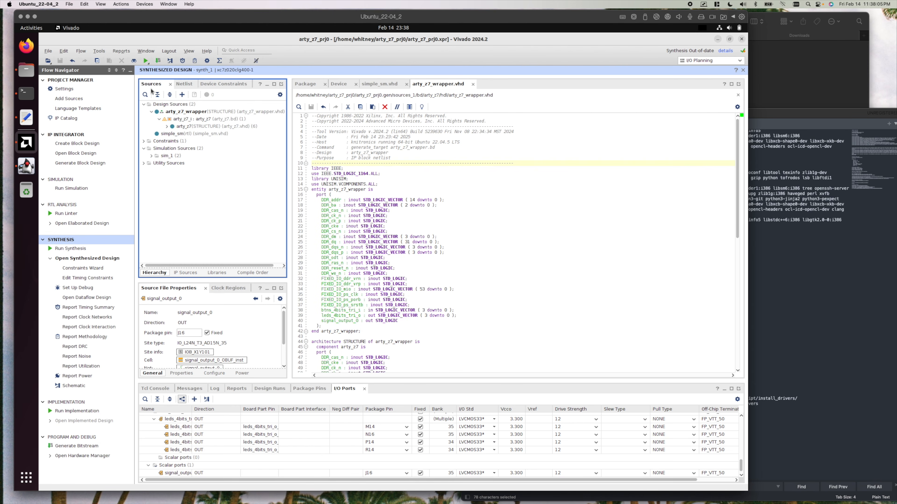
{"action": "left_click", "coordinate": [144, 141]}
{"action": "left_click", "coordinate": [186, 155]}
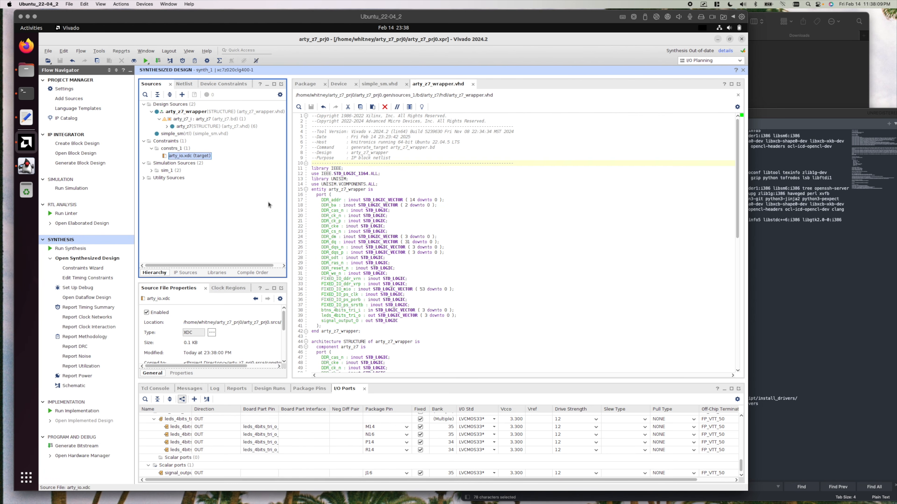
{"action": "right_click", "coordinate": [177, 156]}
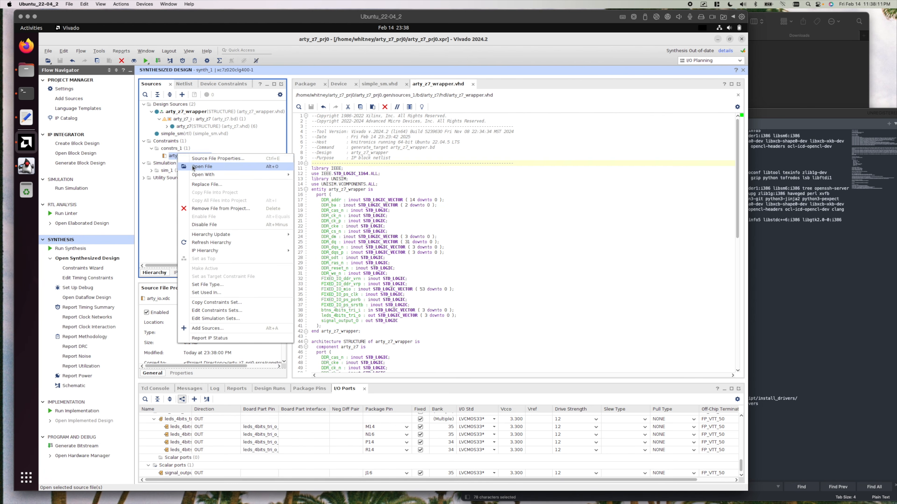
{"action": "left_click", "coordinate": [196, 171]}
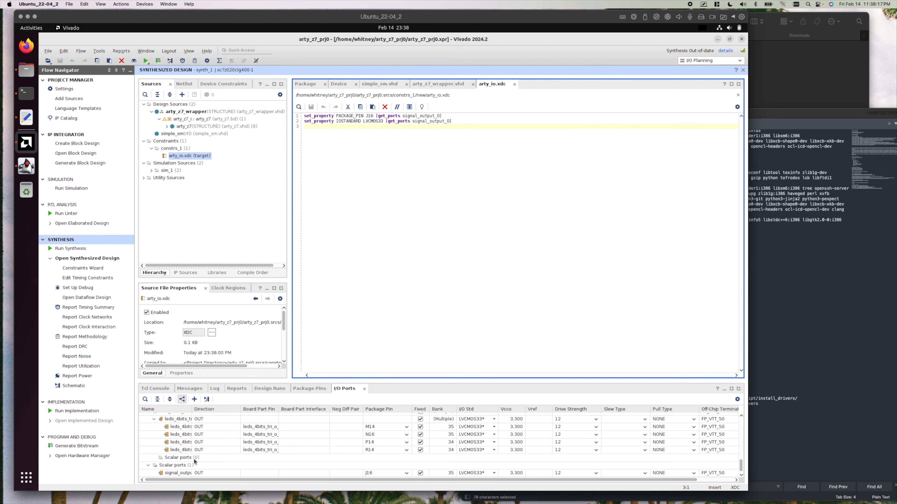
Check the I/O ports list and toggle the error and warning filters in the Vivado messages.
{"action": "scroll", "coordinate": [197, 458], "scroll_direction": "up", "scroll_amount": 10}
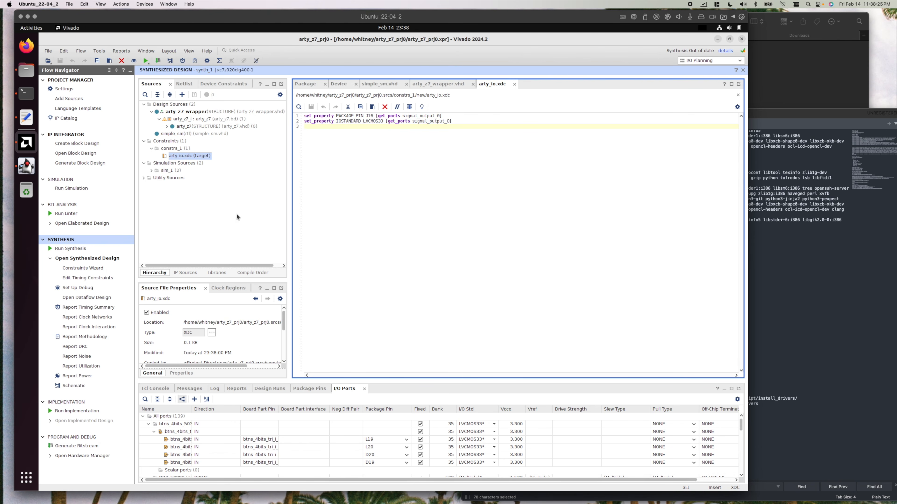
{"action": "left_click", "coordinate": [190, 388]}
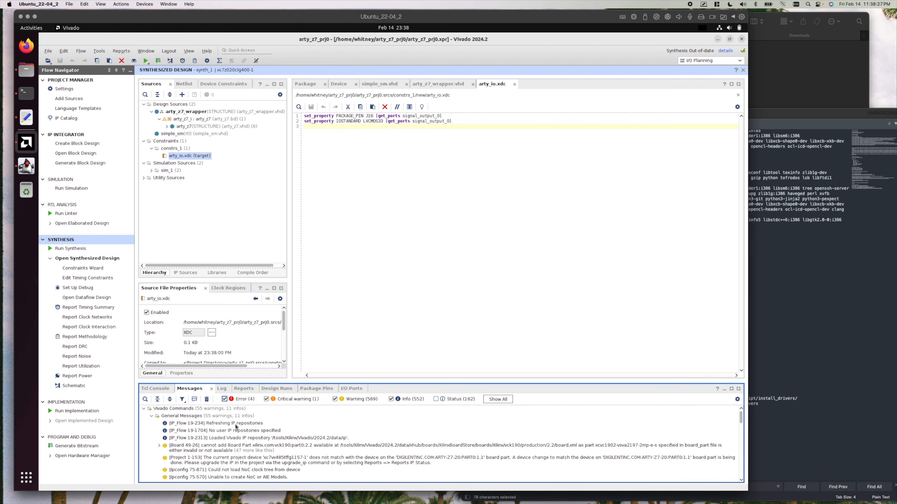
{"action": "left_click", "coordinate": [224, 399]}
{"action": "left_click", "coordinate": [335, 399]}
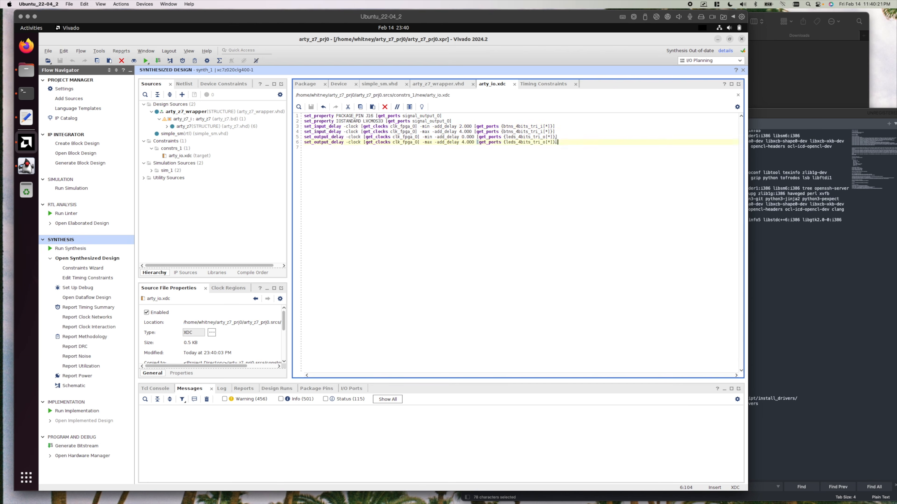
Inspect the set_input_delay and set_output_delay lines and their clk_fpga_0 clock in arty_io.xdc, and compare them with the Timing Constraints view.
{"action": "left_click_drag", "start_coordinate": [564, 140], "coordinate": [287, 126]}
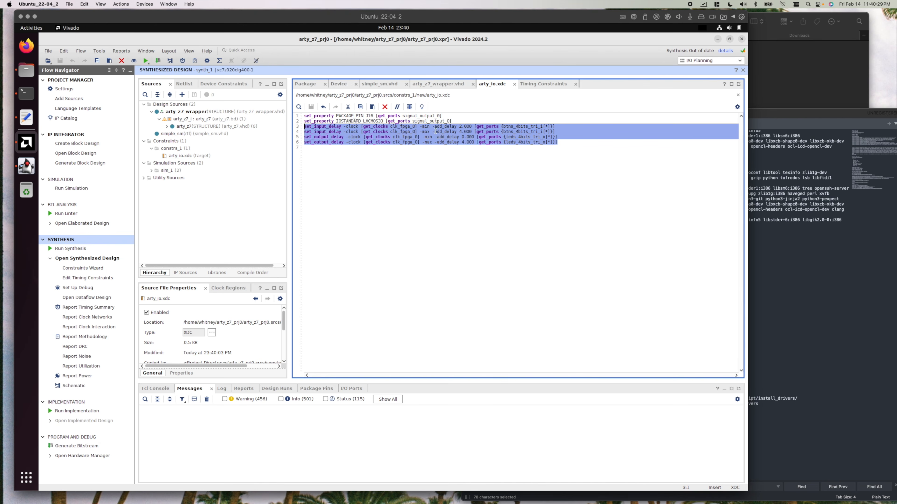
{"action": "double_click", "coordinate": [413, 131]}
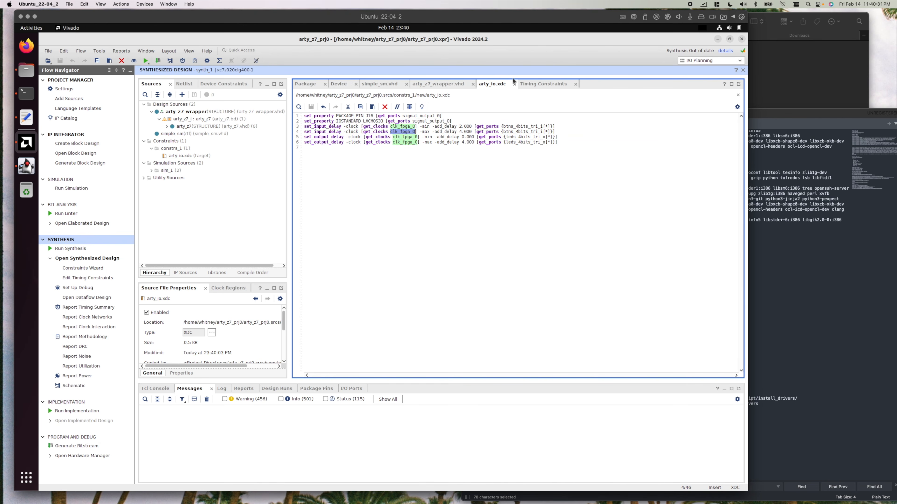
{"action": "left_click", "coordinate": [535, 85]}
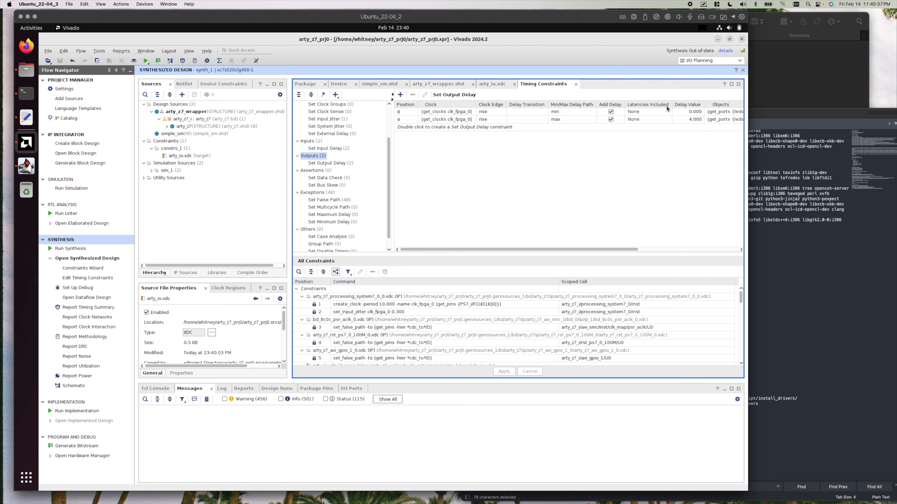
Close the synthesized design and rerun synthesis on the local host with 4 jobs.
{"action": "left_click", "coordinate": [743, 70]}
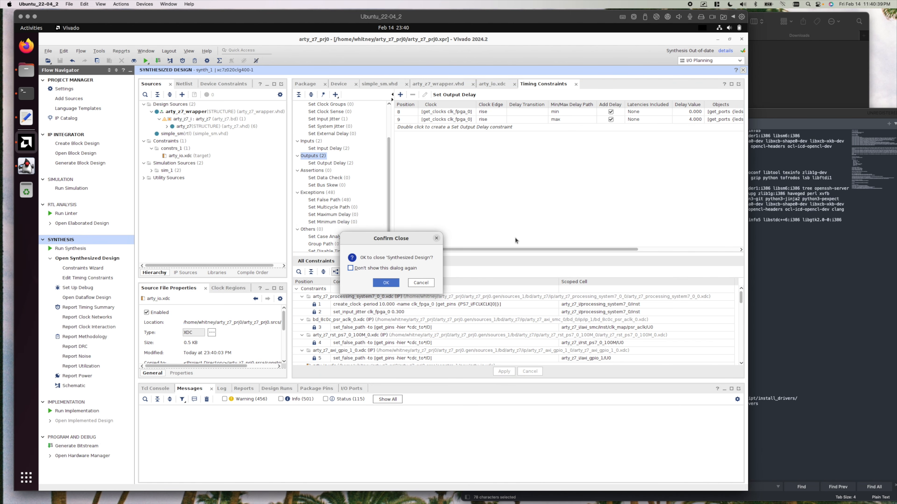
{"action": "left_click", "coordinate": [383, 283]}
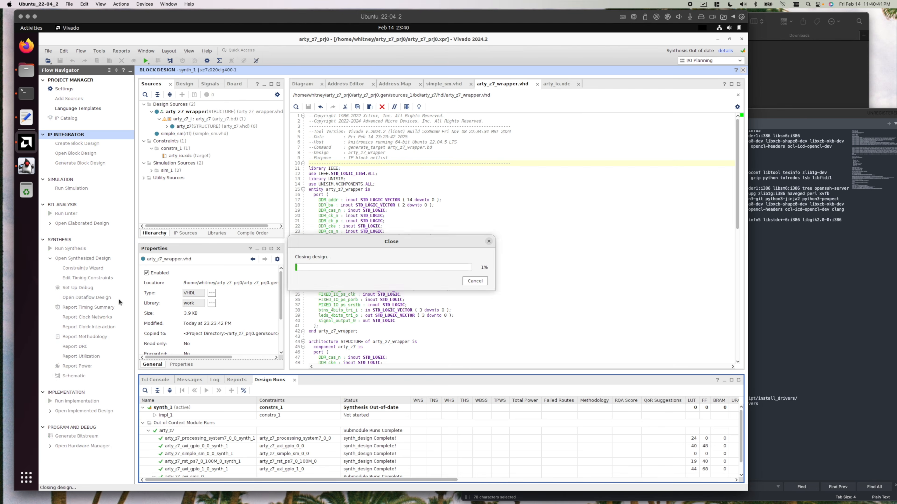
{"action": "left_click", "coordinate": [50, 259]}
{"action": "left_click", "coordinate": [70, 249]}
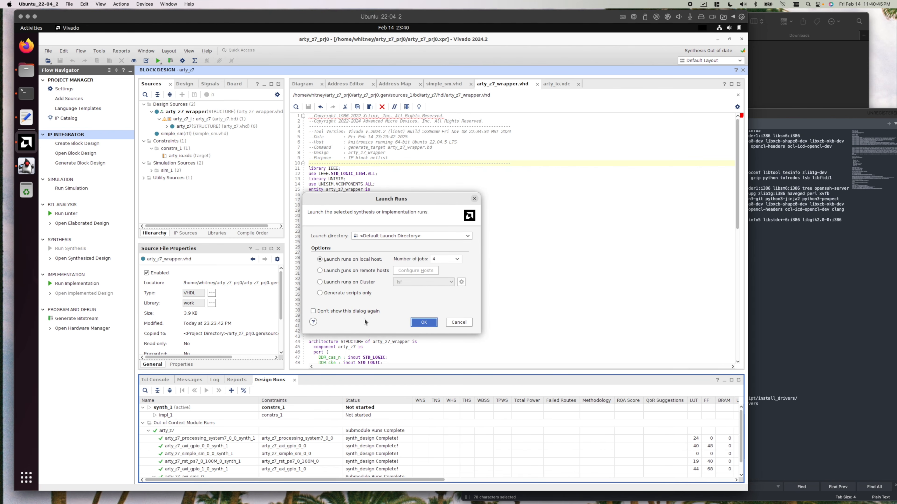
{"action": "left_click", "coordinate": [424, 322]}
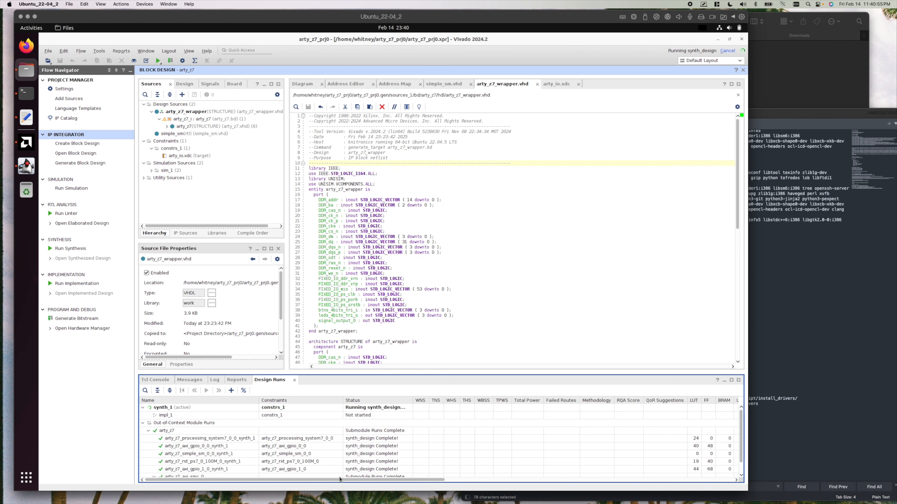
{"action": "mouse_move", "coordinate": [339, 477]}
{"action": "left_mouse_down"}
{"action": "mouse_move", "coordinate": [499, 488]}
{"action": "mouse_move", "coordinate": [338, 478]}
{"action": "left_mouse_up"}
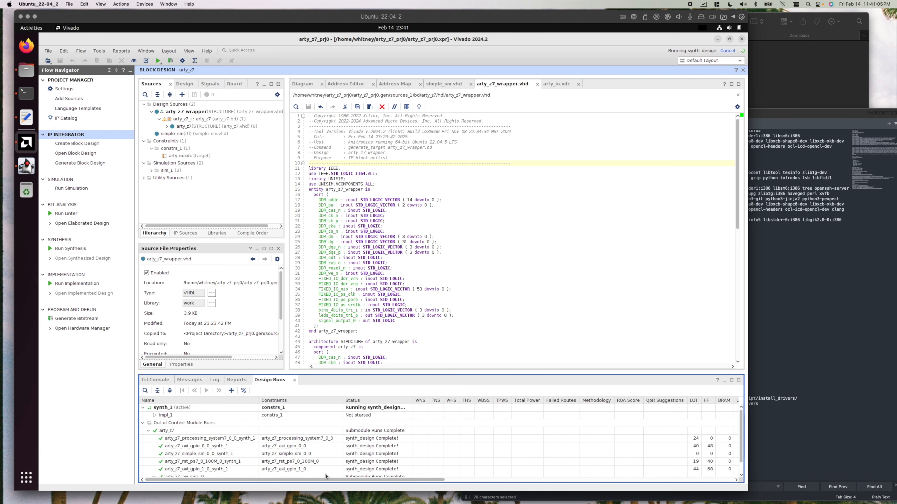
Open the project's synthesis settings.
{"action": "left_click", "coordinate": [64, 89]}
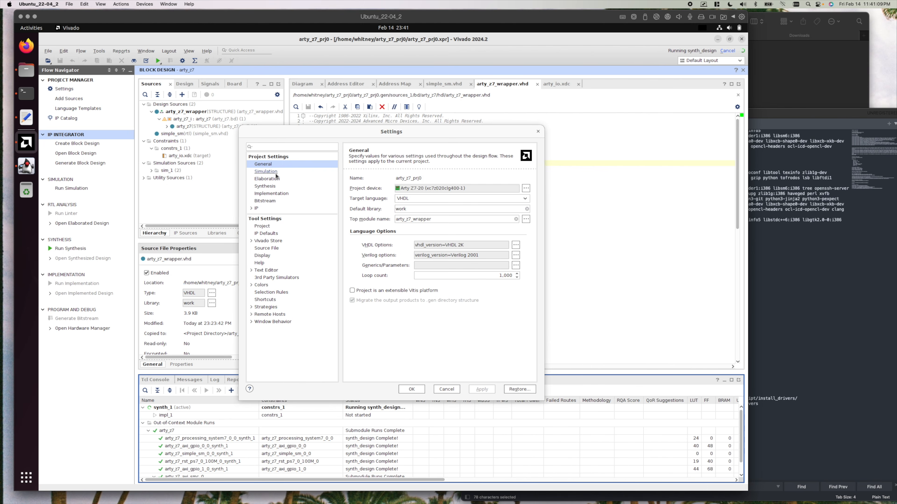
{"action": "left_click", "coordinate": [264, 186]}
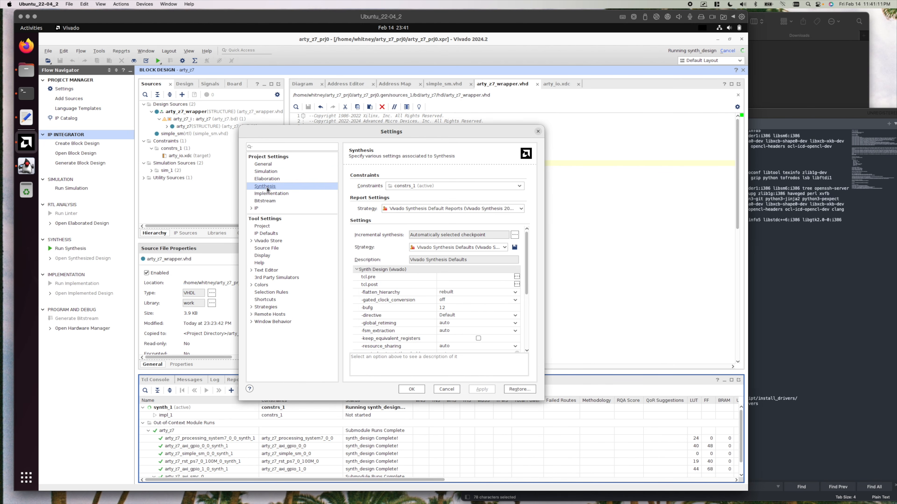